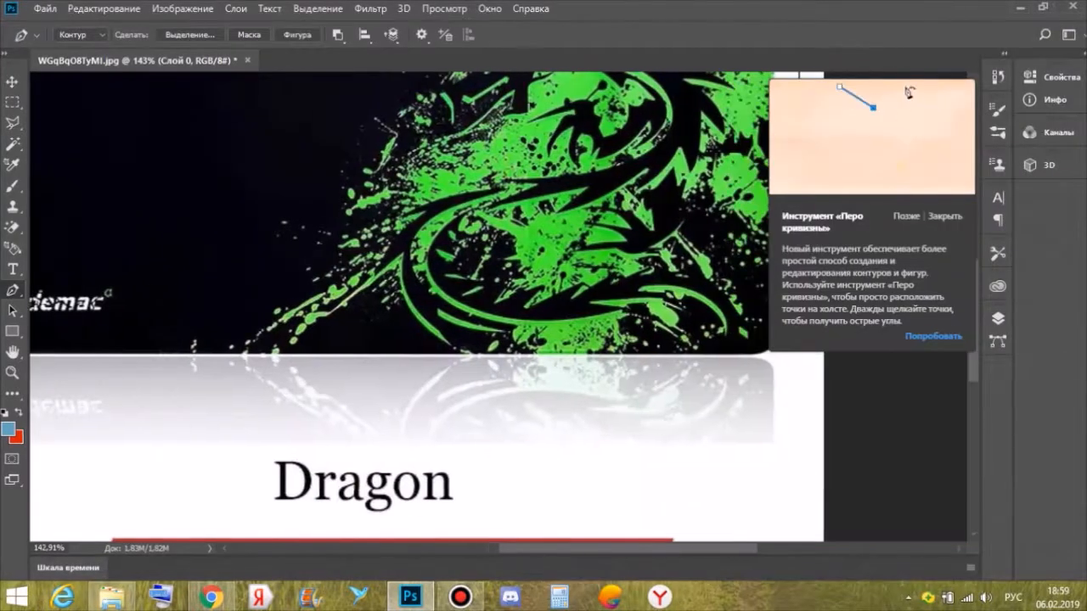
Step: Trace a pen path along the black mat's lower edge, around its right-hand corners and onto its upper edge
left_click(668, 353)
scroll(668, 353, "left", 2)
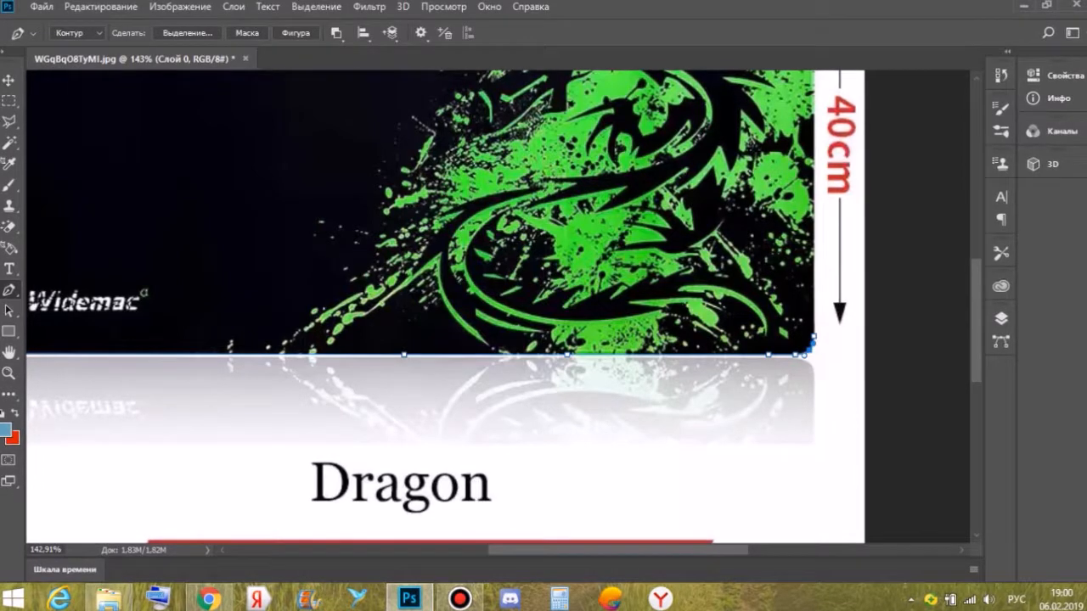
scroll(501, 305, "left", 1)
scroll(501, 306, "up", 5)
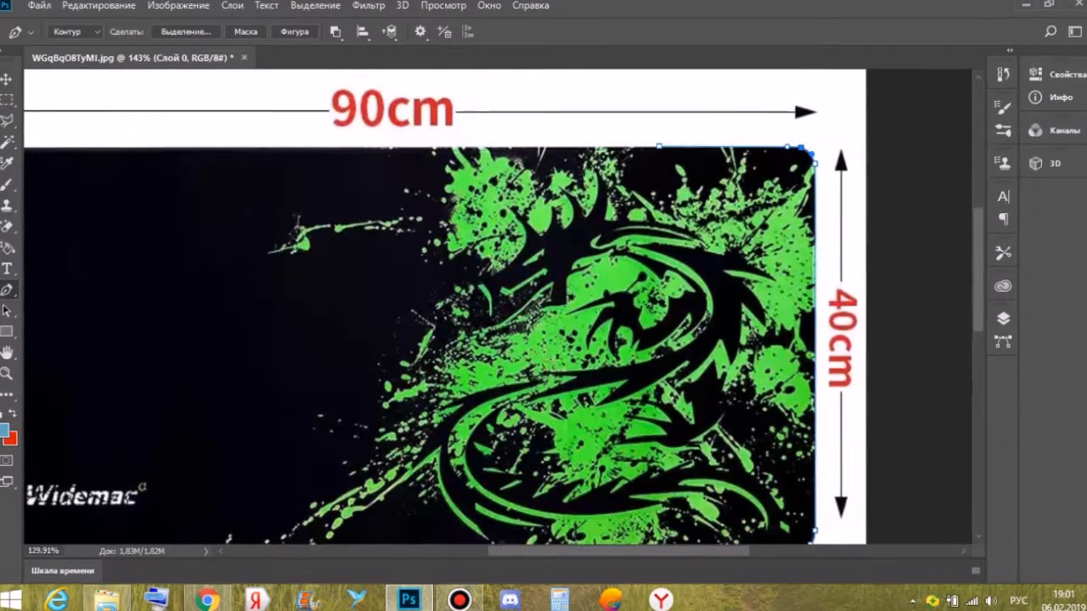
scroll(811, 441, "down", 3)
scroll(810, 442, "up", 6)
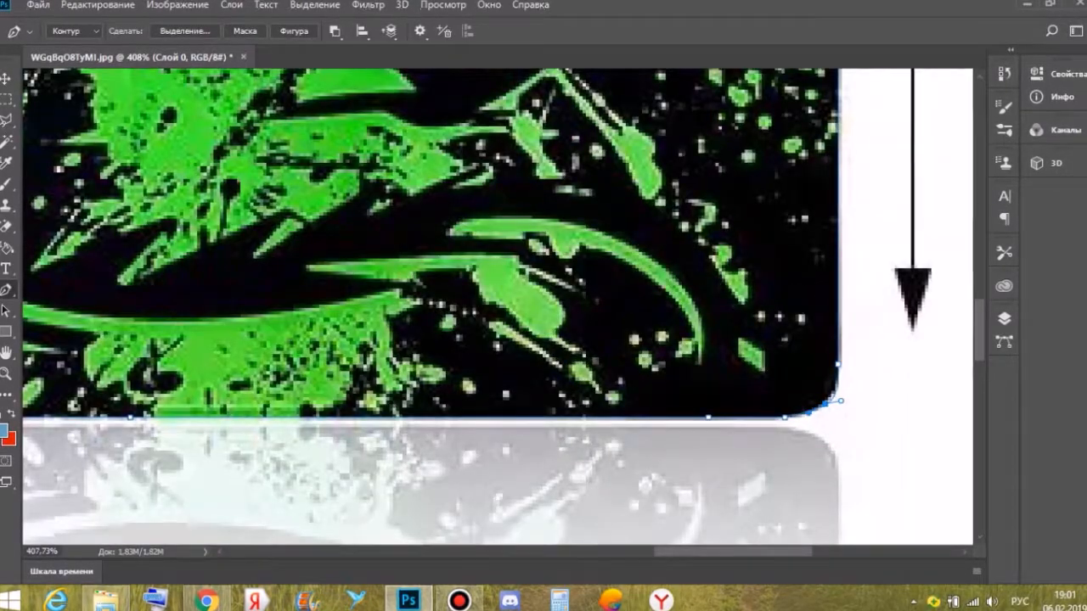
Step: Continue the path along the mat's upper edge to the start of its upper-left corner
scroll(498, 306, "left", 1)
scroll(497, 306, "up", 5)
scroll(498, 305, "left", 3)
scroll(497, 306, "down", 4)
scroll(219, 285, "up", 4)
scroll(219, 284, "left", 8)
left_click(109, 302)
scroll(108, 303, "down", 2)
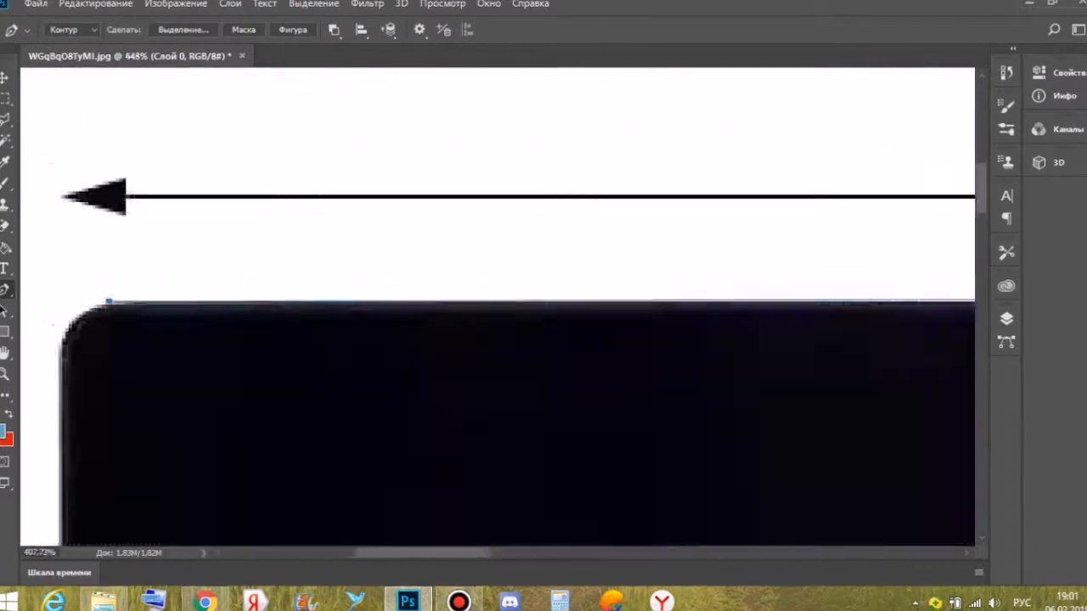
Step: Add path points around the mat's rounded upper-left corner so the curve follows its outline
scroll(109, 339, "up", 3)
scroll(109, 340, "left", 1)
left_click(176, 339)
mouse_move(242, 277)
left_mouse_down()
mouse_move(236, 252)
mouse_move(252, 270)
mouse_move(242, 281)
left_mouse_up()
left_click_drag(174, 338, 179, 340)
scroll(177, 419, "down", 2)
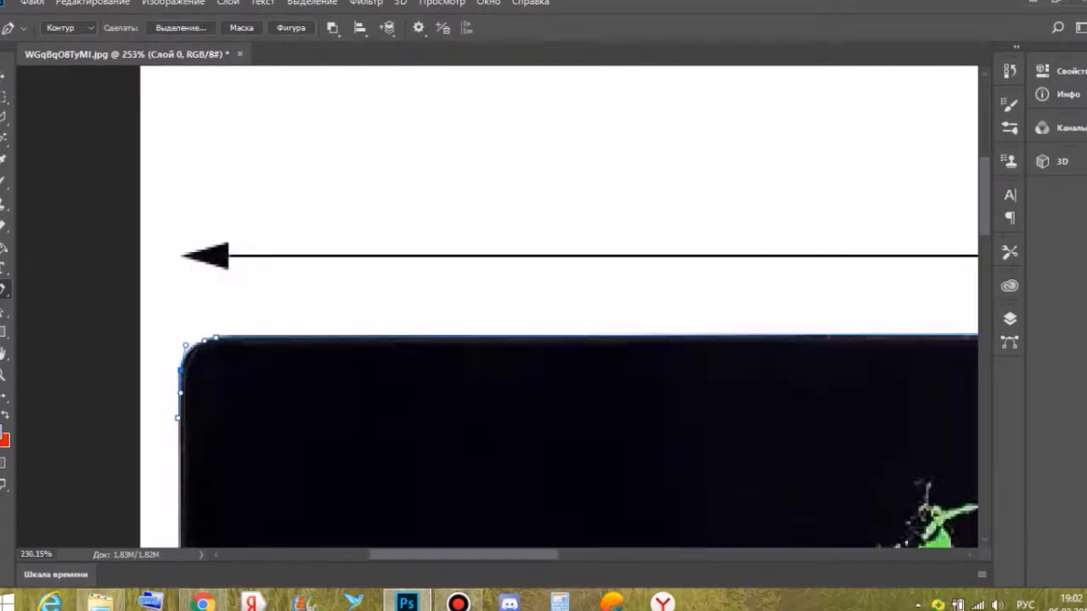
Step: Extend the path down the mat's left edge toward the lower-left corner
scroll(179, 407, "up", 3)
scroll(312, 221, "down", 2)
scroll(313, 204, "up", 3)
scroll(337, 211, "down", 2)
left_click(322, 354)
scroll(323, 355, "right", 1)
scroll(337, 395, "down", 3)
left_click(338, 396)
scroll(340, 391, "down", 3)
scroll(339, 391, "up", 2)
scroll(342, 386, "down", 4)
left_click(342, 387)
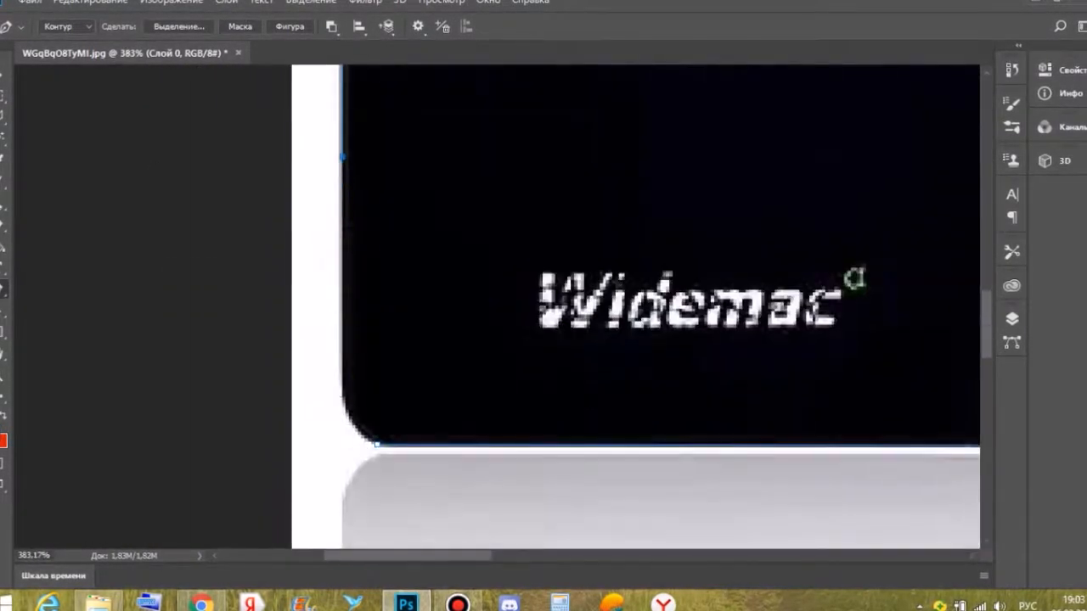
Step: Follow the rounded lower-left corner with path points and close the path around the mat
scroll(348, 419, "up", 3)
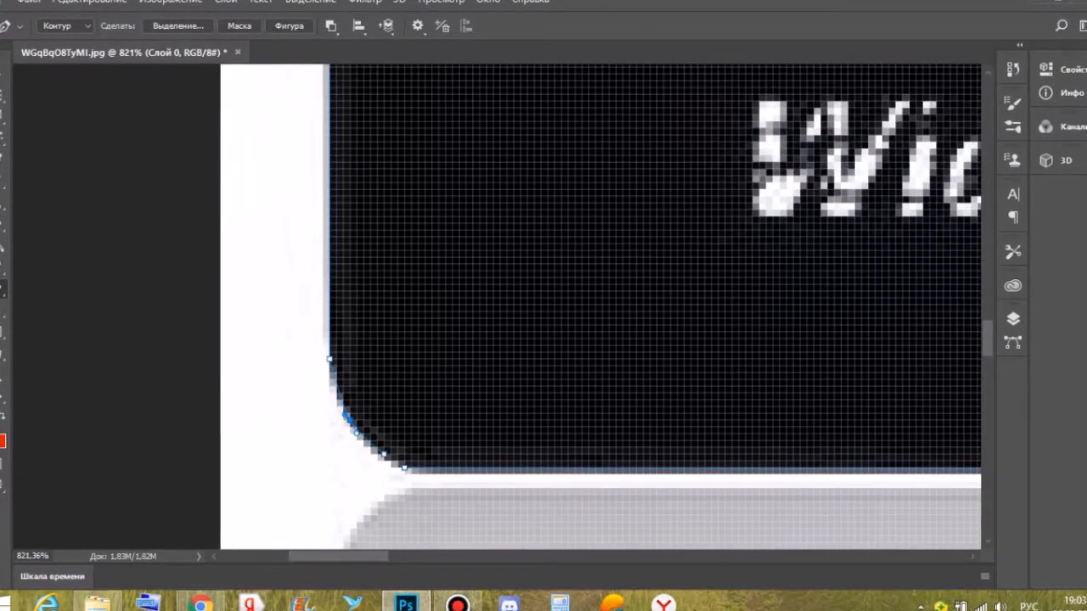
scroll(352, 429, "down", 3)
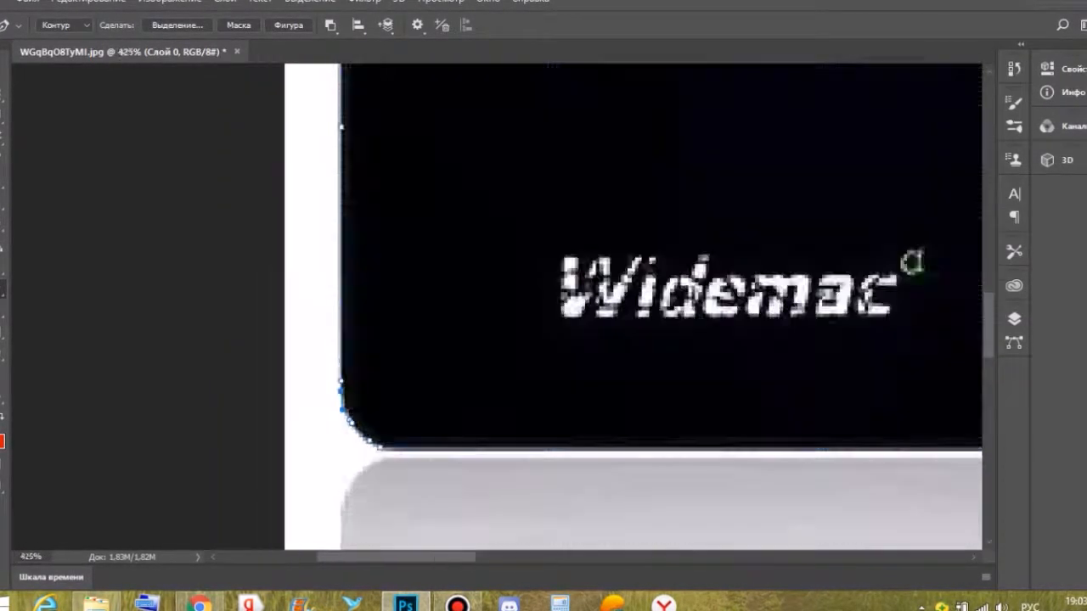
scroll(346, 433, "up", 2)
Step: Convert the closed path to a selection and mask the layer so only the mat is isolated
scroll(492, 405, "down", 10)
left_click(1014, 318)
right_click(591, 326)
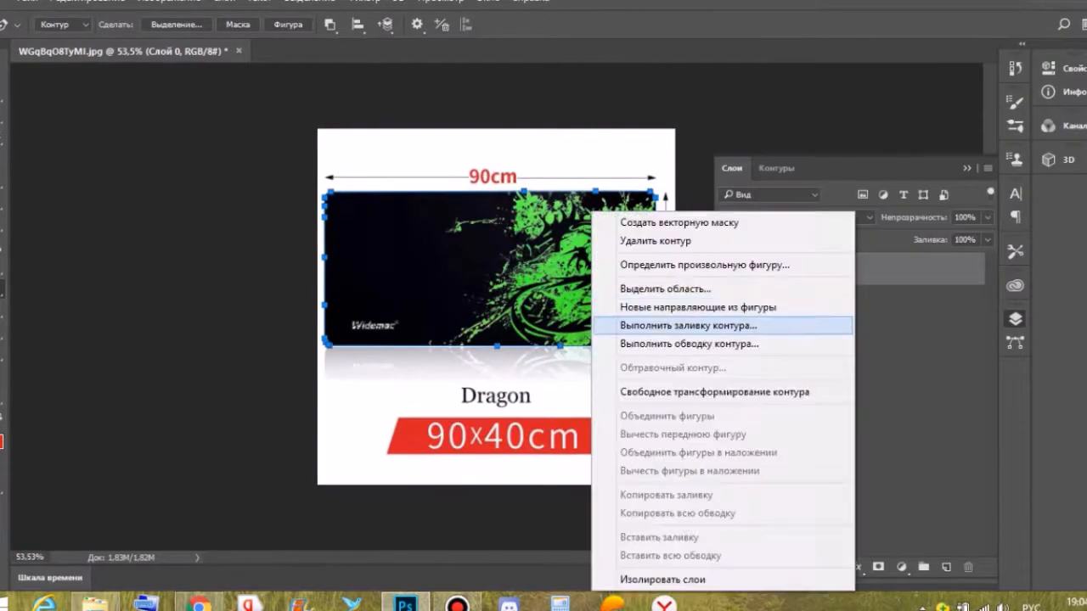
left_click(637, 289)
left_click(655, 160)
left_click(853, 567)
left_click(1015, 318)
scroll(556, 287, "up", 5)
scroll(567, 280, "down", 5)
Step: Save the isolated mat as a new image file and close the source document
key("ctrl+shift+s")
left_click(309, 321)
left_click(309, 537)
key("Return")
key("Return")
key("ctrl+w")
left_click(549, 233)
Step: Open the photo of the plain mat lying on the floor from the file folder
left_click(197, 604)
left_click(92, 603)
left_click_drag(428, 289, 404, 604)
scroll(506, 305, "up", 1)
Step: Unlock the photo's layer, duplicate it twice, hide both copies and select the original Слой 0
key("v")
left_click(1018, 318)
left_click(972, 268)
key("ctrl+j")
key("ctrl+j")
left_click(729, 269)
left_click(729, 301)
left_click(786, 334)
left_click(970, 167)
key("ctrl+t")
right_click(691, 303)
left_click(740, 359)
scroll(740, 359, "down", 4)
left_click_drag(716, 515, 777, 196)
key("Escape")
scroll(471, 296, "up", 5)
scroll(470, 296, "down", 2)
Step: Find the МВП cut-out image in the file folder and place it into the floor photo
left_click(90, 604)
left_click(712, 220)
type("МВП")
left_click_drag(240, 276, 495, 128)
Step: Rotate the placed dragon mat by about 90° and position it over the photographed mat
left_click_drag(662, 497, 356, 485)
left_click_drag(531, 329, 472, 299)
scroll(471, 299, "up", 2)
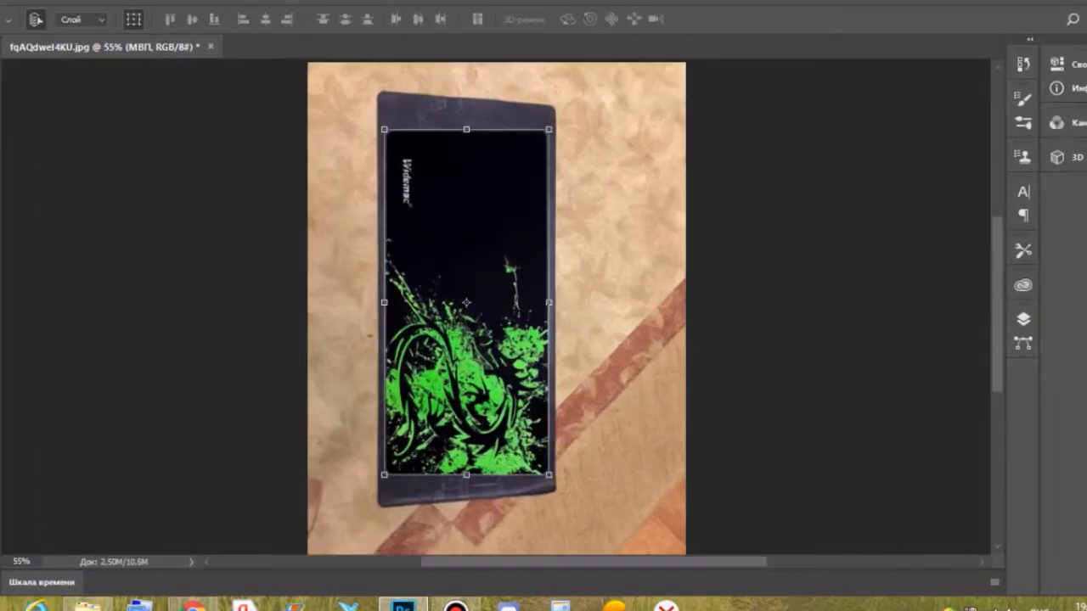
key("Return")
Step: Scale the placed mat to about 112% width and 106% height to cover the photographed mat
key("ctrl+t")
left_click_drag(609, 496, 620, 505)
left_click_drag(231, 113, 231, 99)
left_click_drag(475, 505, 475, 514)
scroll(562, 293, "up", 7)
left_click_drag(563, 292, 563, 297)
scroll(569, 365, "down", 5)
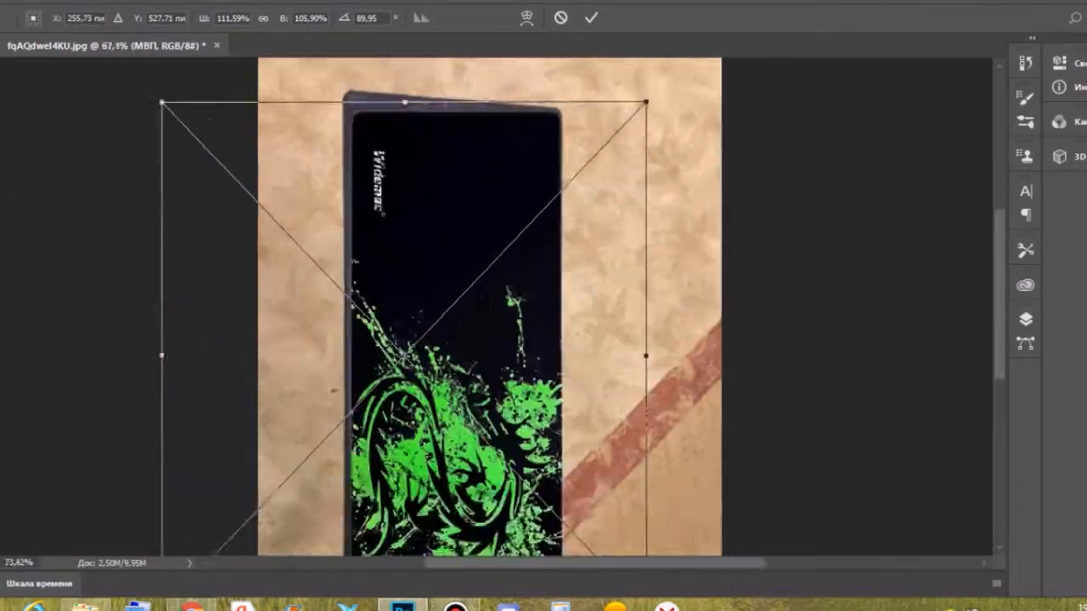
Step: Fine-tune the placed mat's size and position against the photographed mat's edges and apply the transformation
scroll(501, 136, "up", 2)
left_click_drag(382, 95, 382, 91)
left_click_drag(88, 400, 166, 209)
left_click_drag(166, 209, 158, 209)
scroll(458, 464, "down", 2)
scroll(458, 510, "up", 3)
left_click(591, 16)
Step: Warp the placed mat so its slanted upper edge and its sides follow the photographed mat's outline
left_click(1026, 319)
left_click(787, 401)
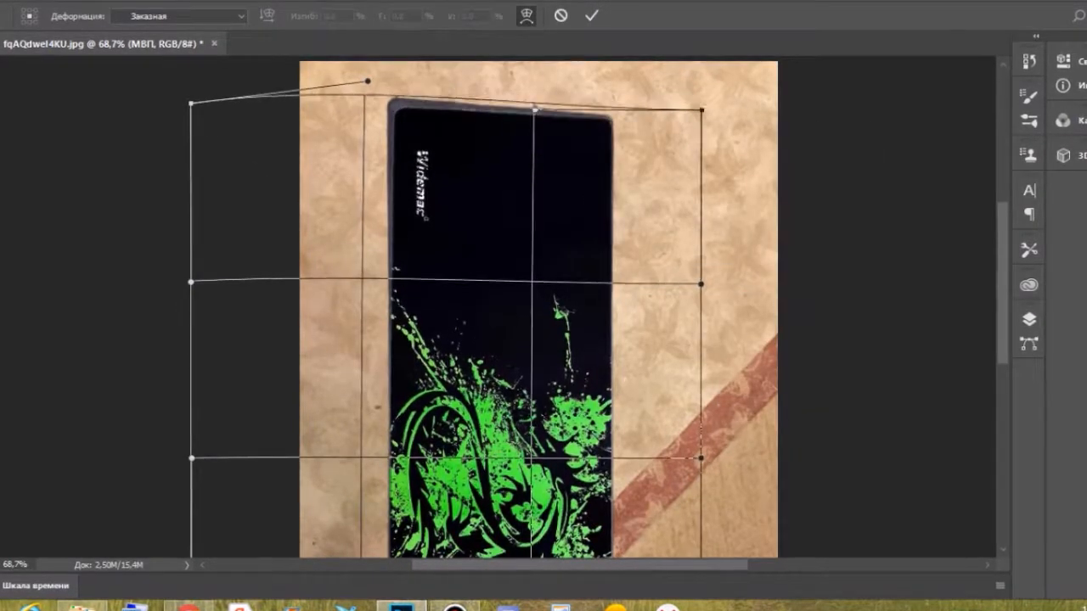
left_click_drag(366, 82, 350, 60)
left_click_drag(701, 283, 710, 283)
scroll(429, 156, "up", 3)
left_click_drag(111, 322, 107, 325)
scroll(128, 325, "down", 3)
scroll(607, 490, "up", 3)
mouse_move(716, 511)
left_mouse_down()
mouse_move(699, 510)
mouse_move(711, 512)
left_mouse_up()
scroll(711, 512, "down", 6)
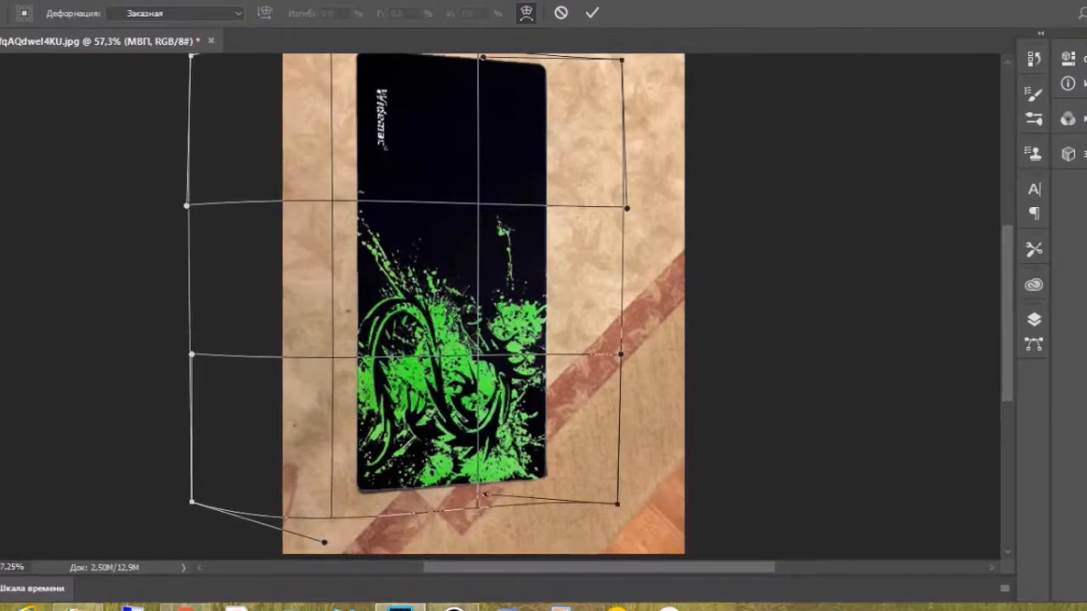
Step: Adjust the warp along the mat's lower edge to match the photographed mat and apply it
left_click_drag(485, 495, 493, 494)
scroll(535, 472, "up", 6)
scroll(531, 428, "down", 9)
scroll(442, 432, "up", 10)
scroll(442, 432, "down", 8)
key("Return")
Step: Warp the placed mat once more to push its lower right edge slightly outward, and apply it
scroll(492, 424, "up", 12)
scroll(480, 478, "down", 12)
scroll(545, 495, "up", 6)
key("ctrl+t")
right_click(553, 455)
left_click(599, 337)
left_click_drag(664, 316, 673, 318)
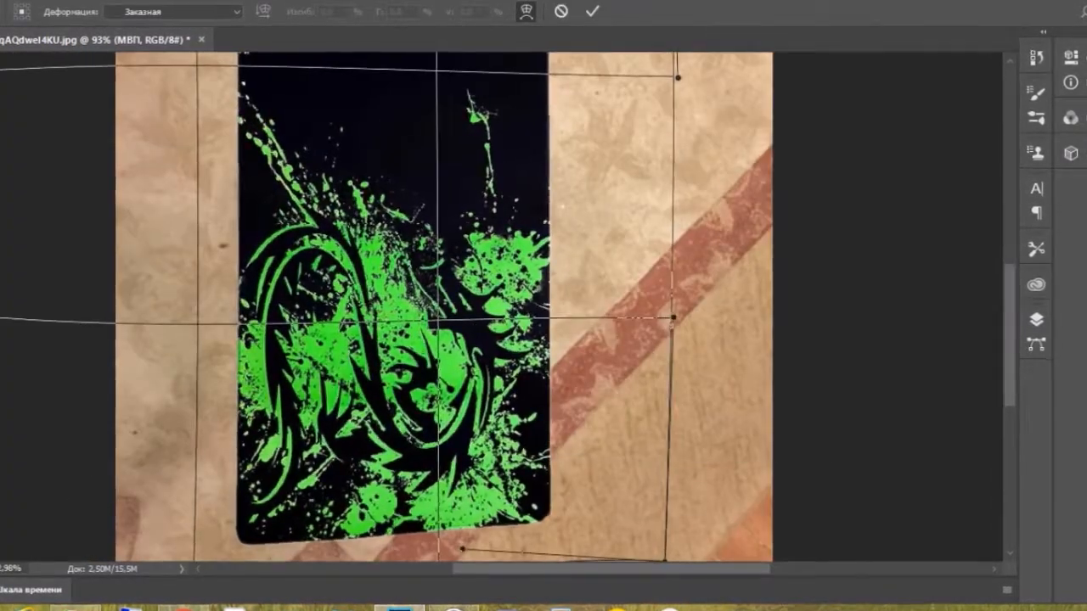
scroll(671, 325, "down", 6)
scroll(544, 200, "up", 11)
scroll(357, 325, "down", 4)
scroll(357, 325, "up", 4)
scroll(466, 500, "down", 12)
key("Return")
Step: Delete two hidden duplicate МВП layers
scroll(466, 500, "up", 1)
scroll(375, 325, "up", 10)
scroll(376, 325, "down", 14)
left_click(1037, 319)
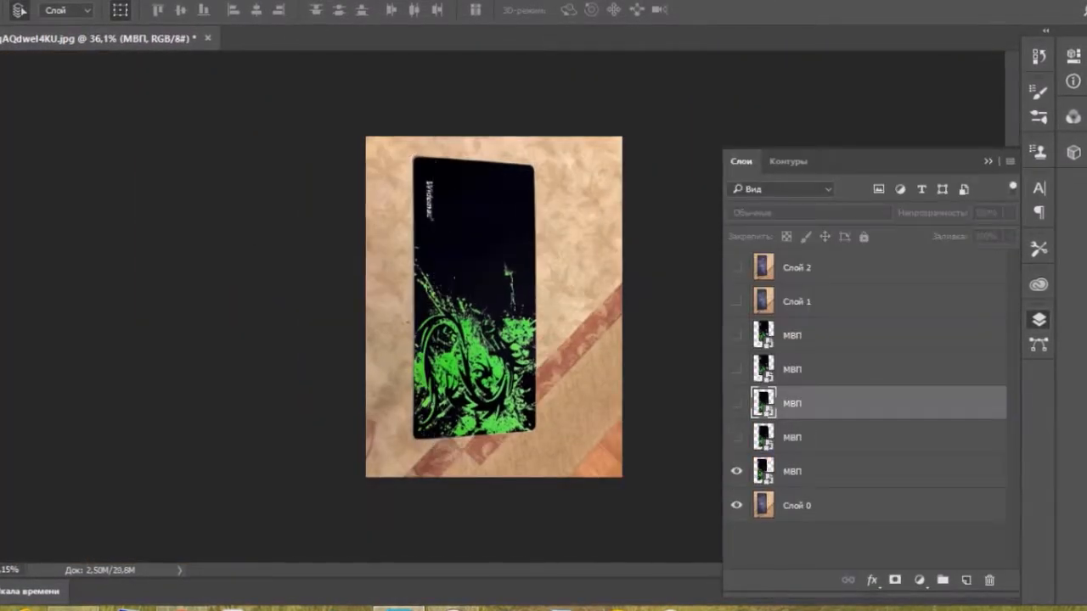
left_click(793, 370)
left_click(989, 580)
key("Return")
left_click(793, 335)
left_click(989, 580)
key("Return")
scroll(424, 187, "up", 18)
left_click(1038, 320)
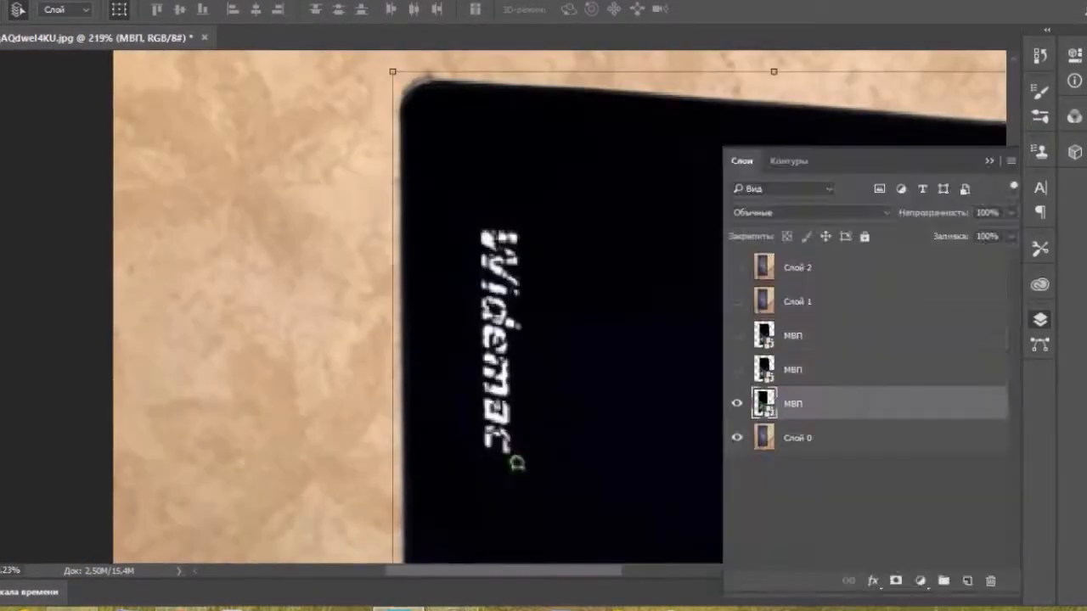
key("b")
scroll(503, 306, "down", 14)
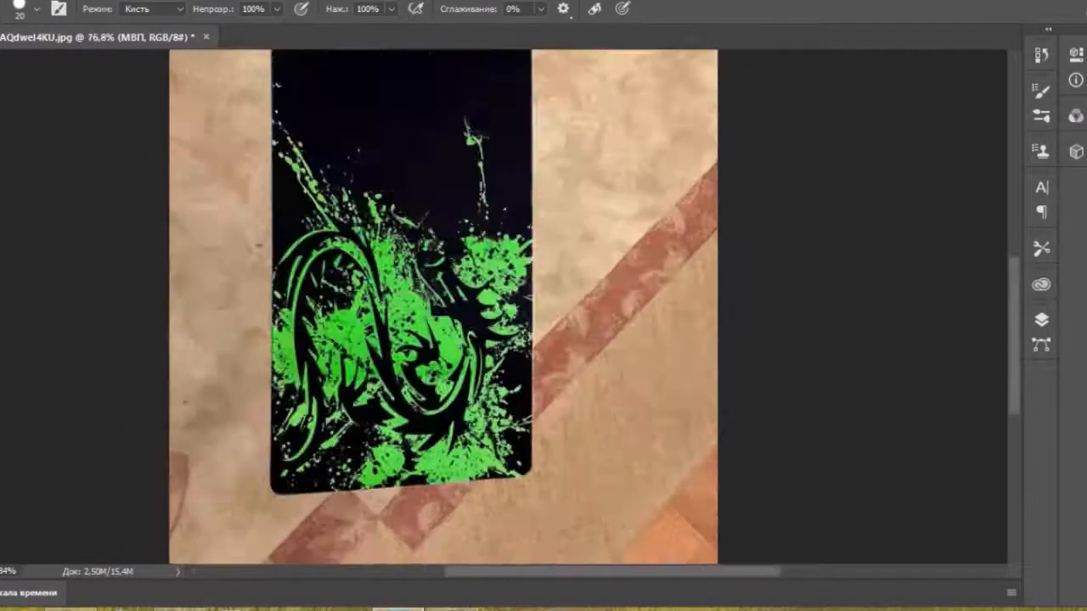
key("v")
key("F7")
key("ctrl+u")
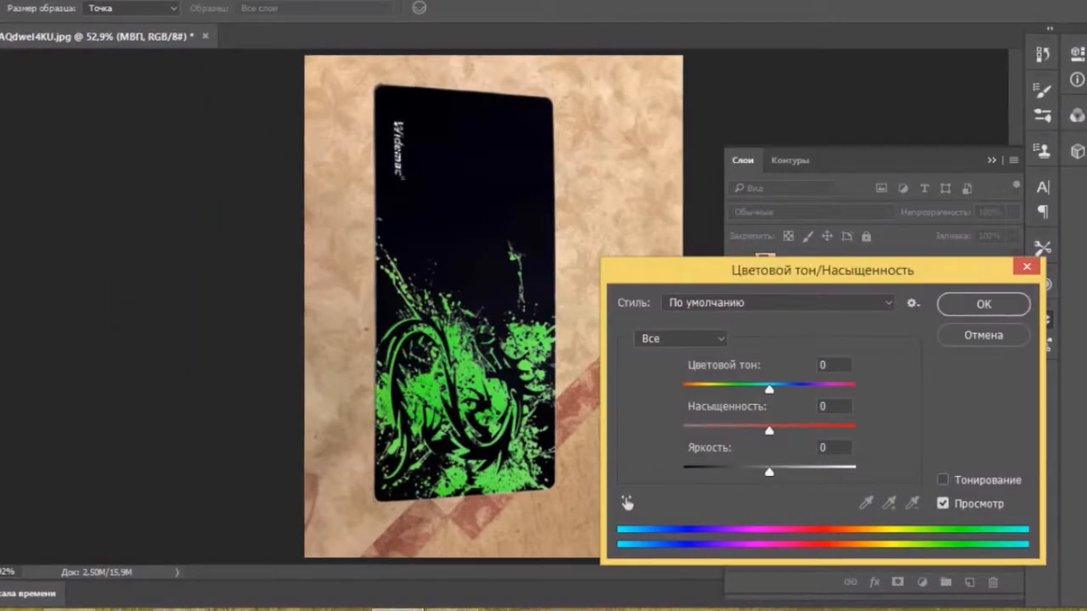
key("Escape")
Step: Refine the placed mat's fit with another Warp transformation
scroll(365, 93, "up", 10)
scroll(458, 187, "down", 1)
key("ctrl+t")
right_click(403, 146)
left_click(459, 273)
scroll(575, 93, "down", 6)
key("Return")
left_click_drag(599, 395, 457, 239)
scroll(492, 306, "down", 3)
Step: Delete the two remaining hidden МВП copies, keeping only the visible one above Слой 0
key("F7")
left_click(841, 370)
left_click(995, 583)
left_click(436, 229)
left_click(840, 335)
key("Delete")
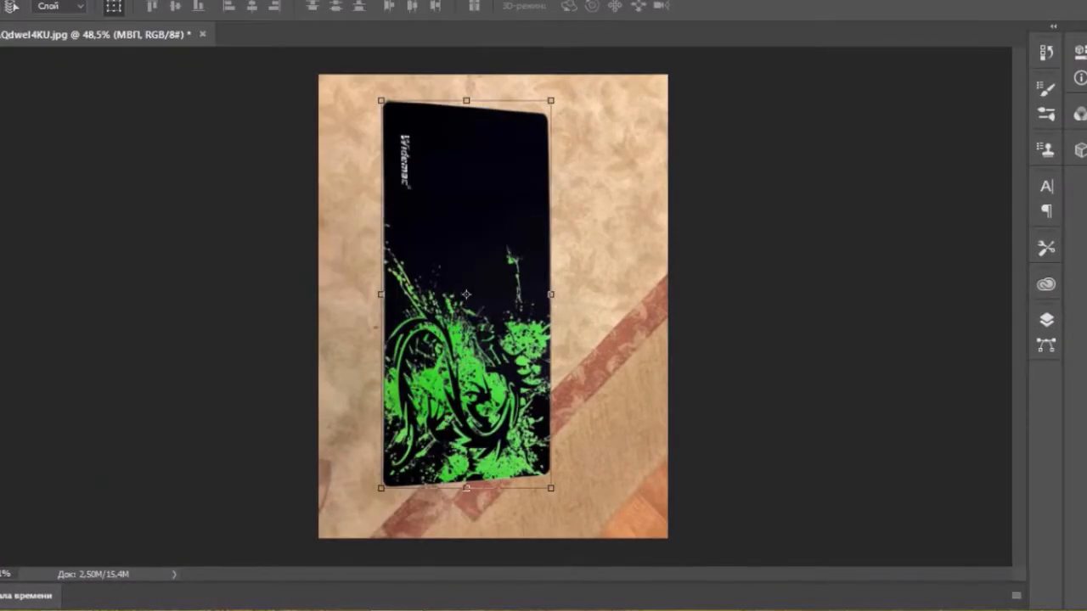
Step: Apply Hue/Saturation to the placed mat with hue +23, saturation -16 and slightly raised lightness
key("ctrl+u")
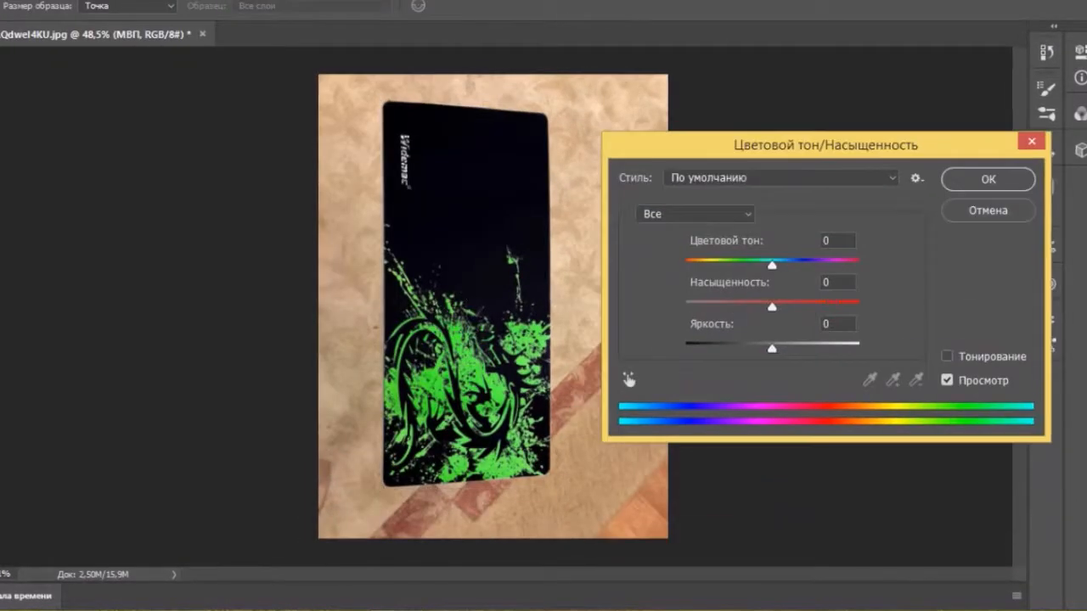
left_click_drag(771, 265, 782, 265)
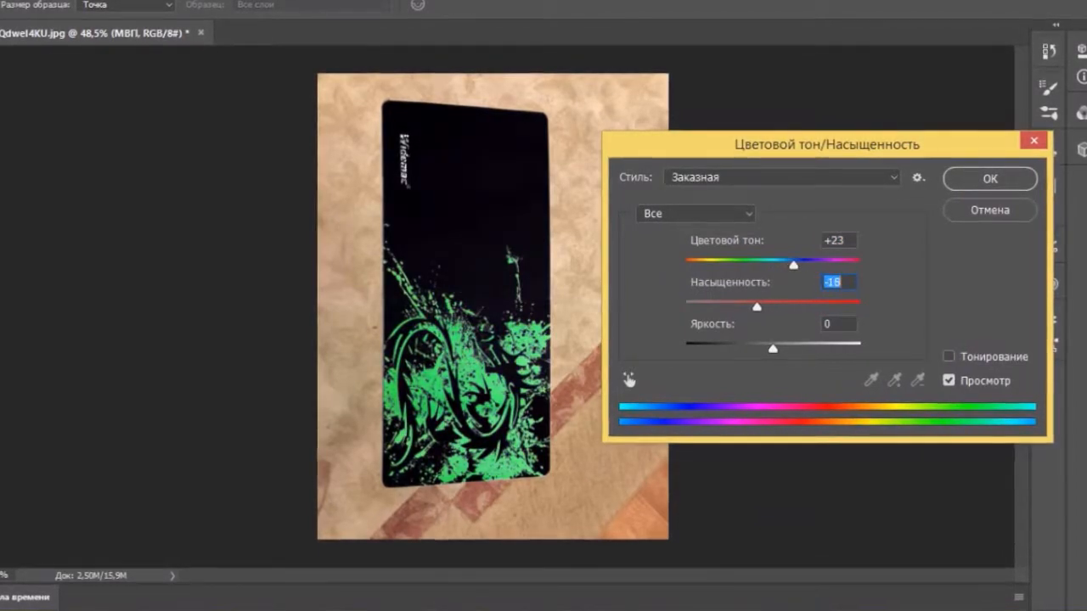
mouse_move(774, 349)
left_mouse_down()
mouse_move(764, 349)
mouse_move(780, 349)
left_mouse_up()
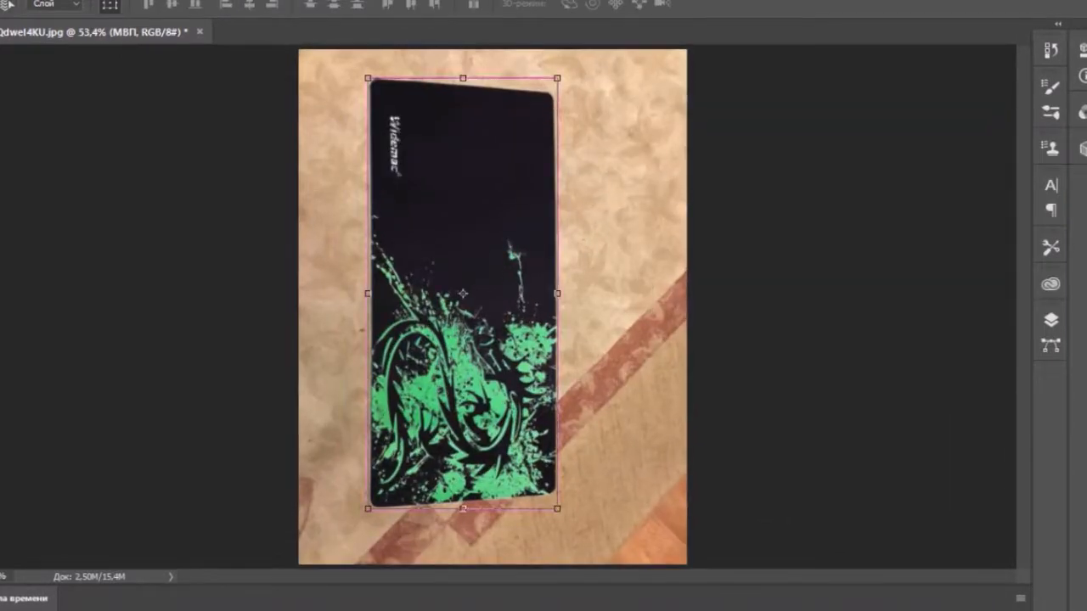
Step: Try Hue/Saturation on the МВП mat, testing hue +5, hue +25 and a saturation of -41
key("ctrl+u")
left_click_drag(774, 349, 739, 349)
key("shift+Up")
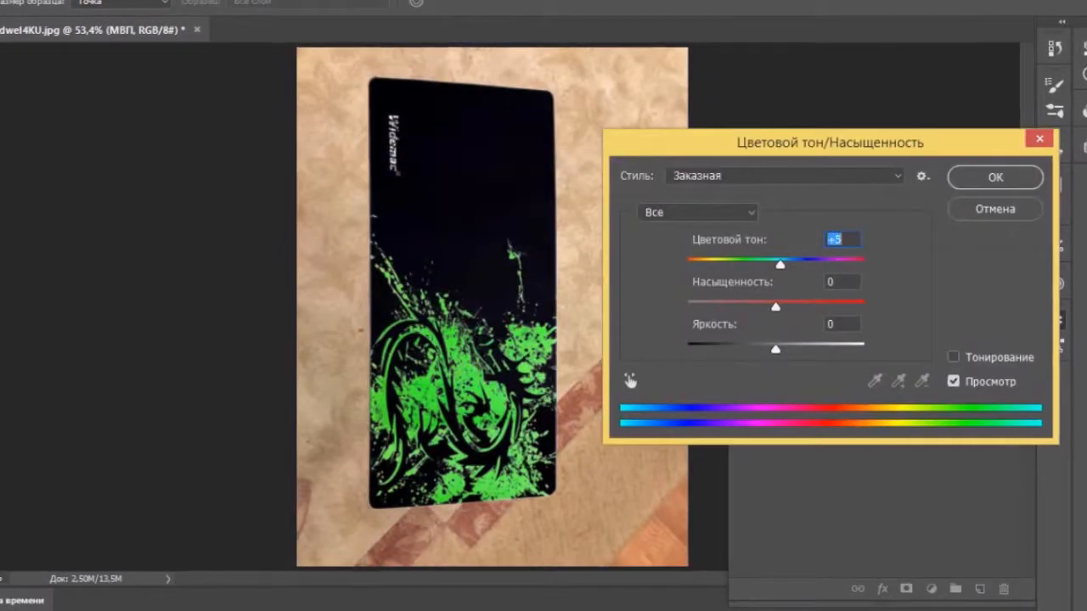
key("shift+Down")
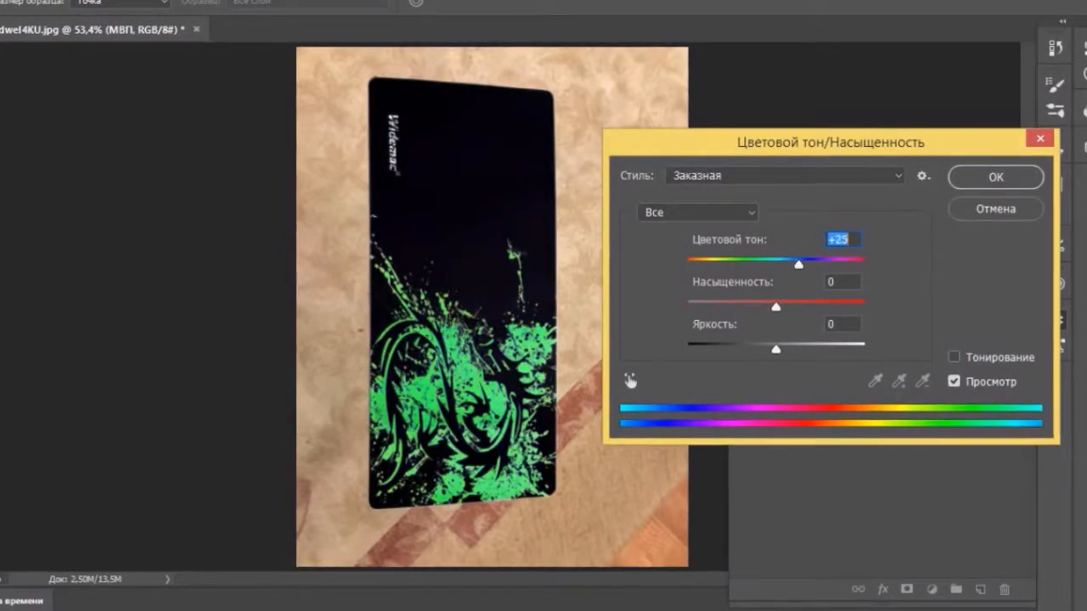
key("Down")
key("Down")
key("Down")
key("Down")
key("Down")
key("Down")
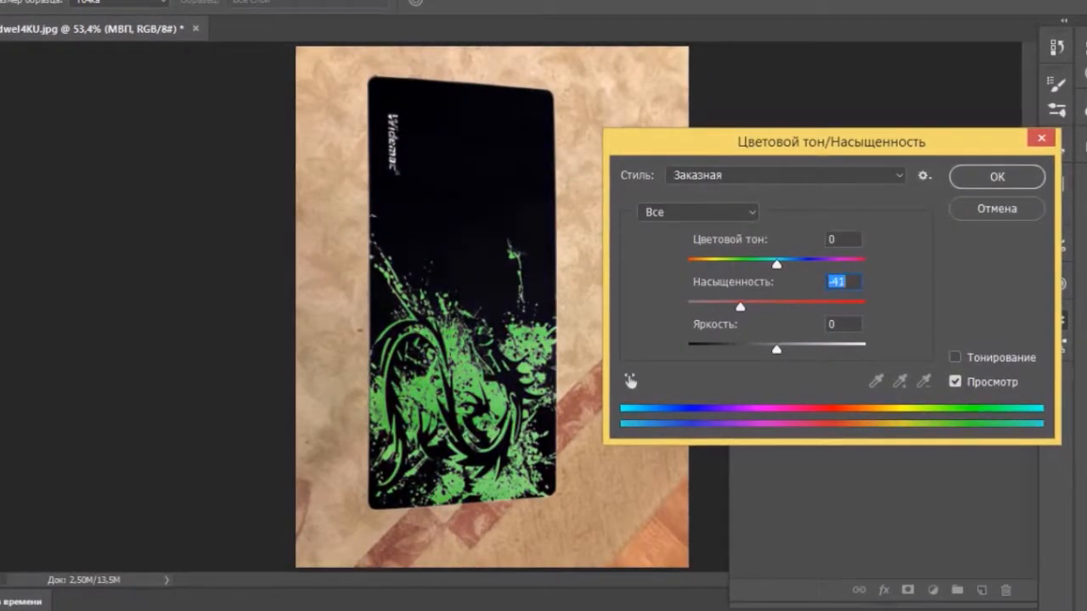
key("Up")
key("Up")
key("Tab")
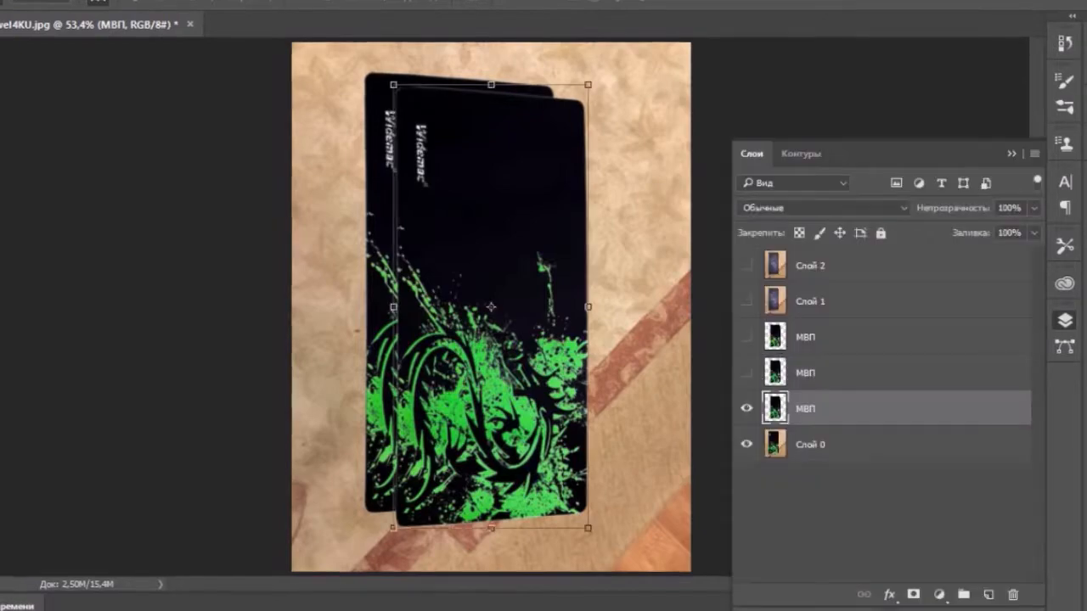
Step: Move the visible МВП mat copy so it lines up exactly with the mat in Слой 0
left_click_drag(515, 253, 489, 238)
scroll(492, 391, "up", 3)
left_click_drag(472, 403, 473, 396)
scroll(474, 518, "up", 10)
left_click_drag(547, 361, 547, 360)
scroll(497, 323, "down", 6)
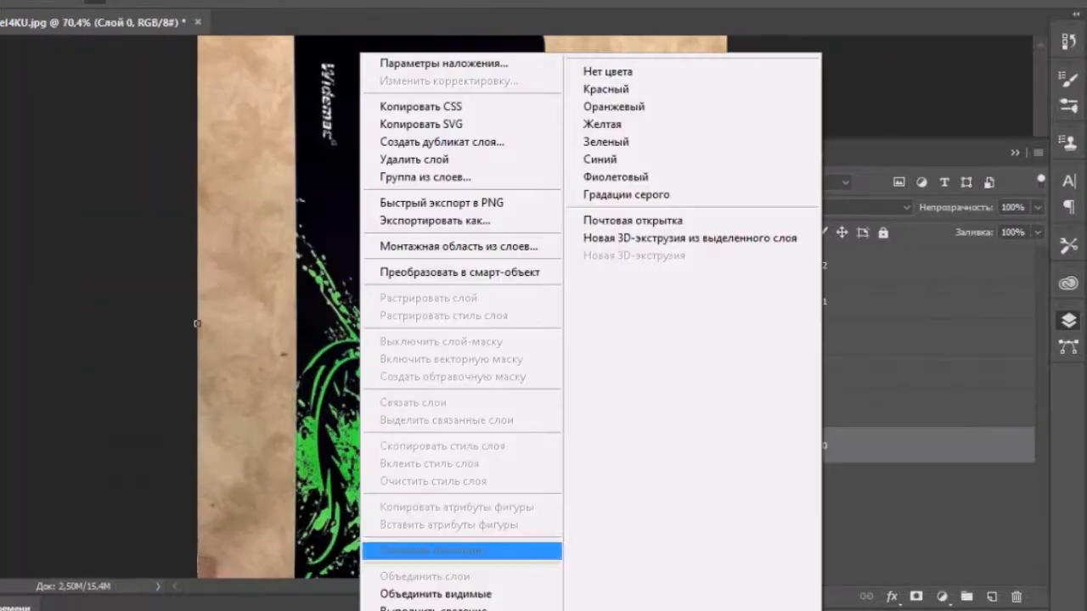
left_click(425, 544)
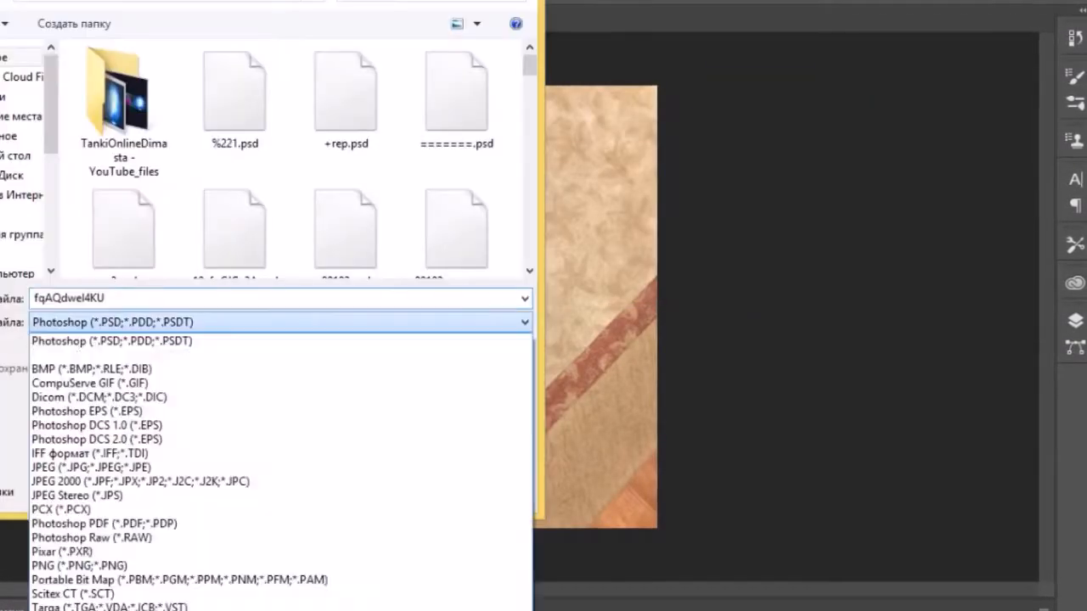
Step: Choose JPEG as the file format for saving fqAQdwel4KU
left_click(79, 566)
left_click(280, 322)
left_click(91, 467)
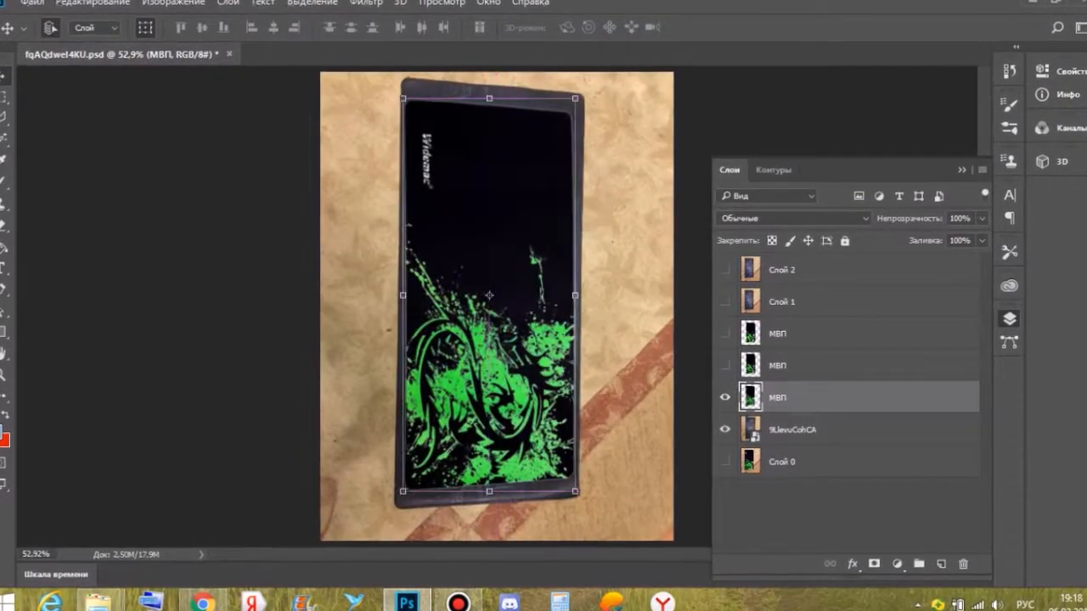
Step: Scale the МВП mat up to about 111% height and widen it to cover the plain mat in 9LlevuCohCA
left_click_drag(574, 99, 593, 70)
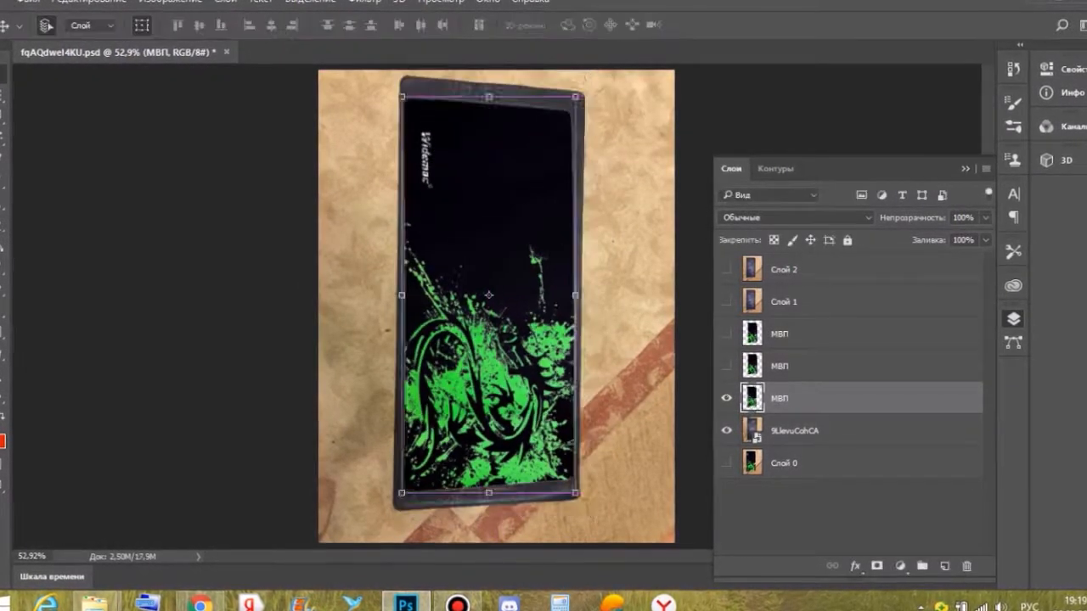
left_click_drag(581, 86, 584, 79)
left_click_drag(543, 181, 552, 178)
left_click_drag(513, 252, 516, 251)
scroll(495, 297, "up", 8)
scroll(494, 298, "down", 9)
scroll(495, 297, "up", 4)
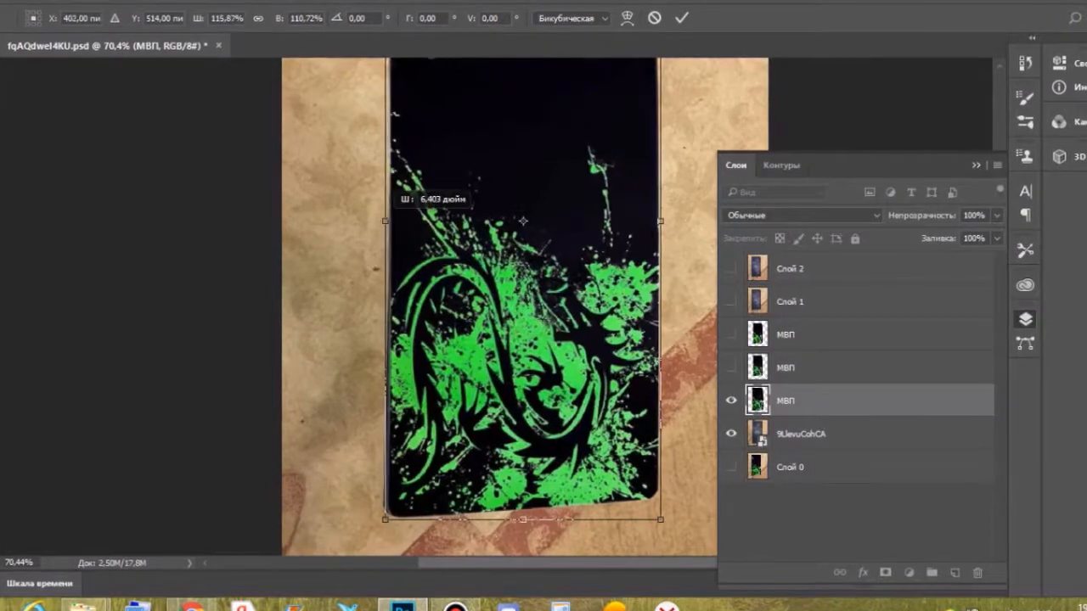
left_click_drag(385, 220, 378, 221)
scroll(378, 220, "down", 6)
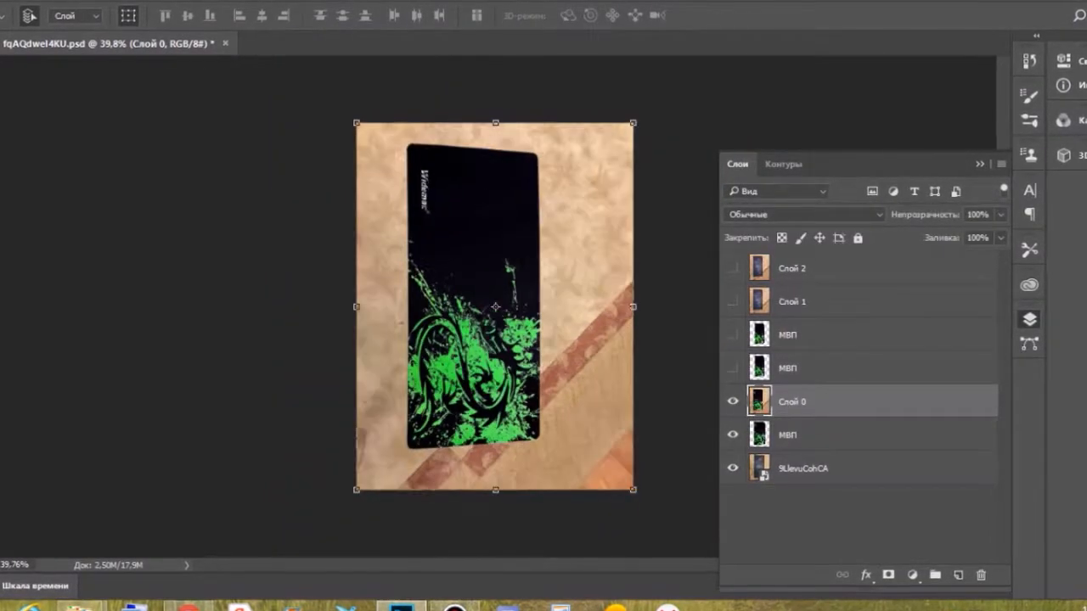
Step: Place the fqAQdwel4KU floor photo into the document and put Слой 0 above it in the layer stack
left_click(189, 607)
left_click_drag(544, 297, 485, 361)
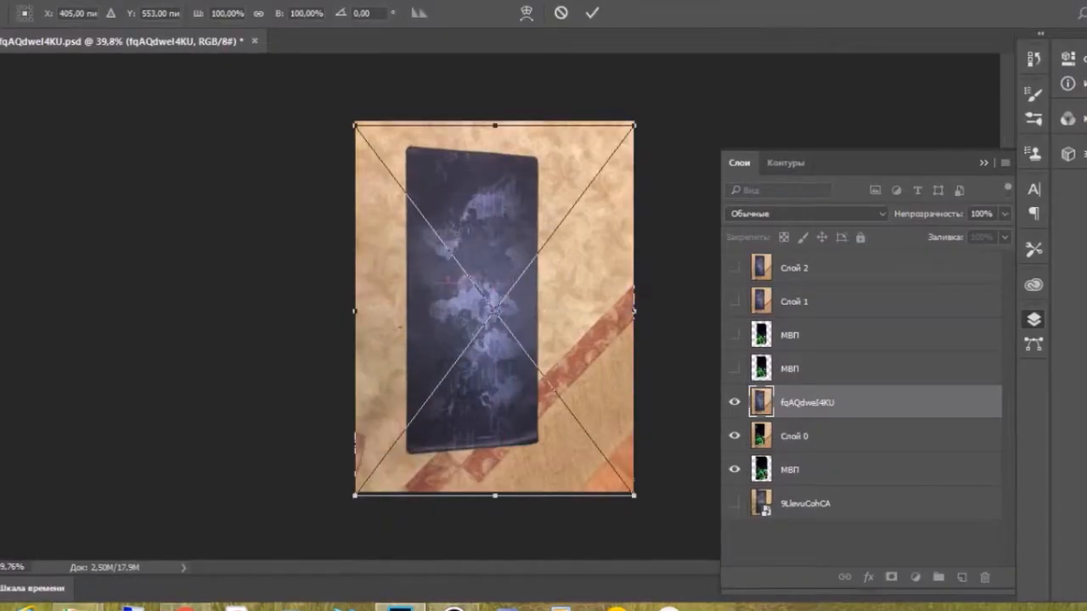
left_click_drag(794, 436, 794, 392)
left_click(734, 403)
left_click_drag(626, 302, 626, 297)
left_click(735, 402)
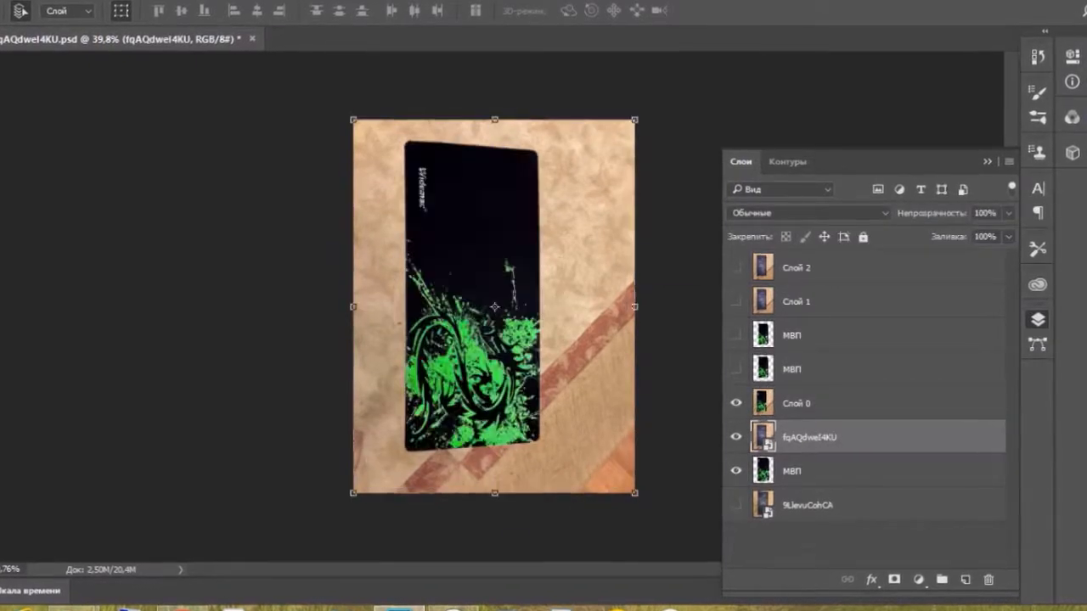
Step: Fit the МВП mat copy over the plain mat in fqAQdwel4KU and adjust its Hue/Saturation with slightly lower saturation and a shifted hue
left_click_drag(535, 238, 521, 240)
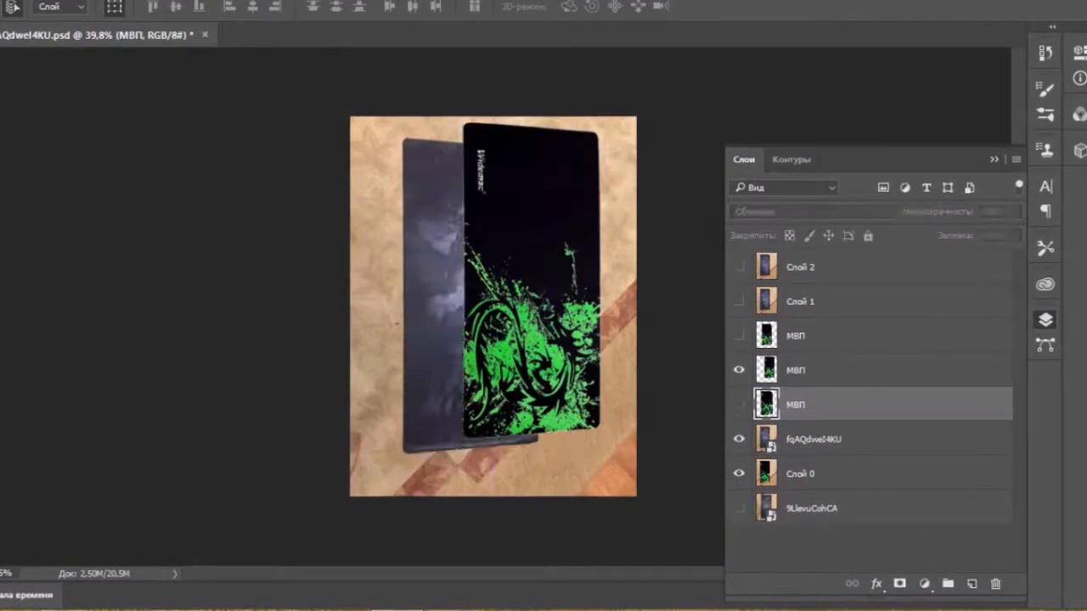
key("ctrl+t")
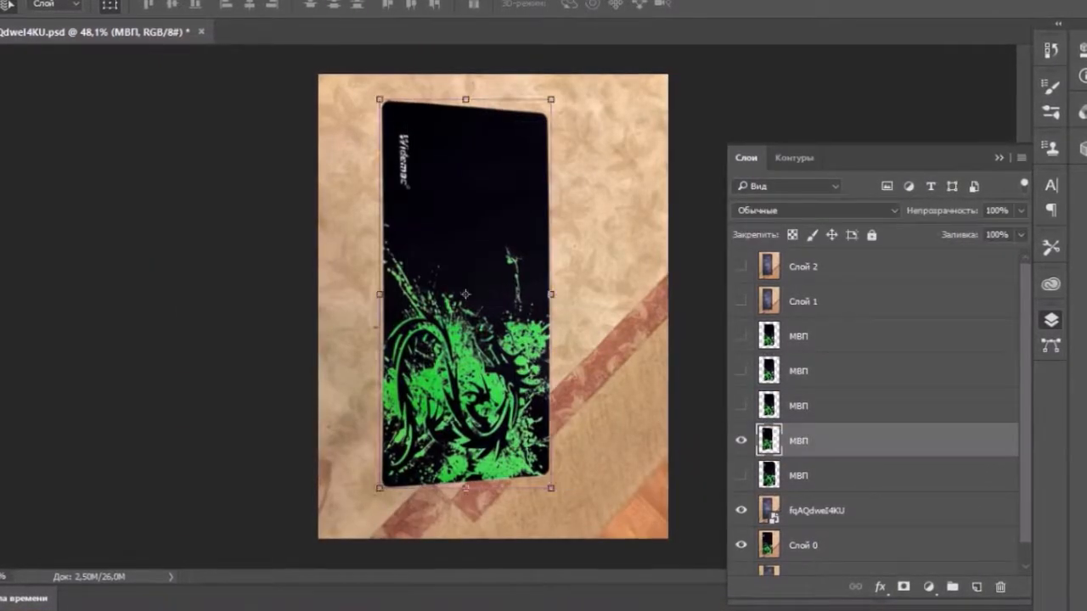
key("ctrl+u")
left_click_drag(775, 305, 756, 306)
left_click_drag(760, 264, 782, 264)
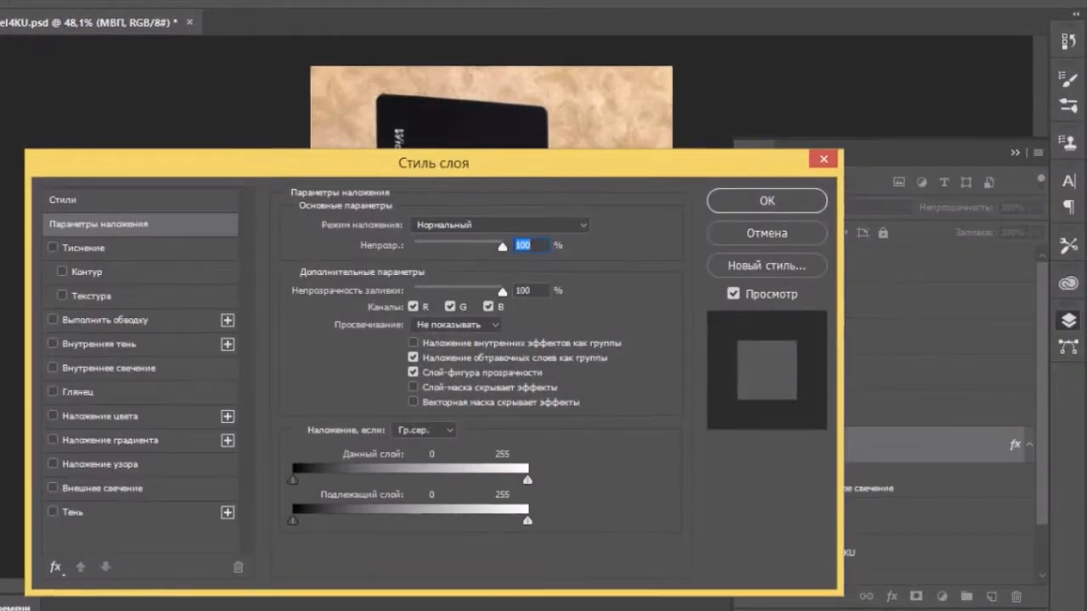
Step: Try a drop shadow with a larger offset on the visible МВП mat layer
left_click(51, 512)
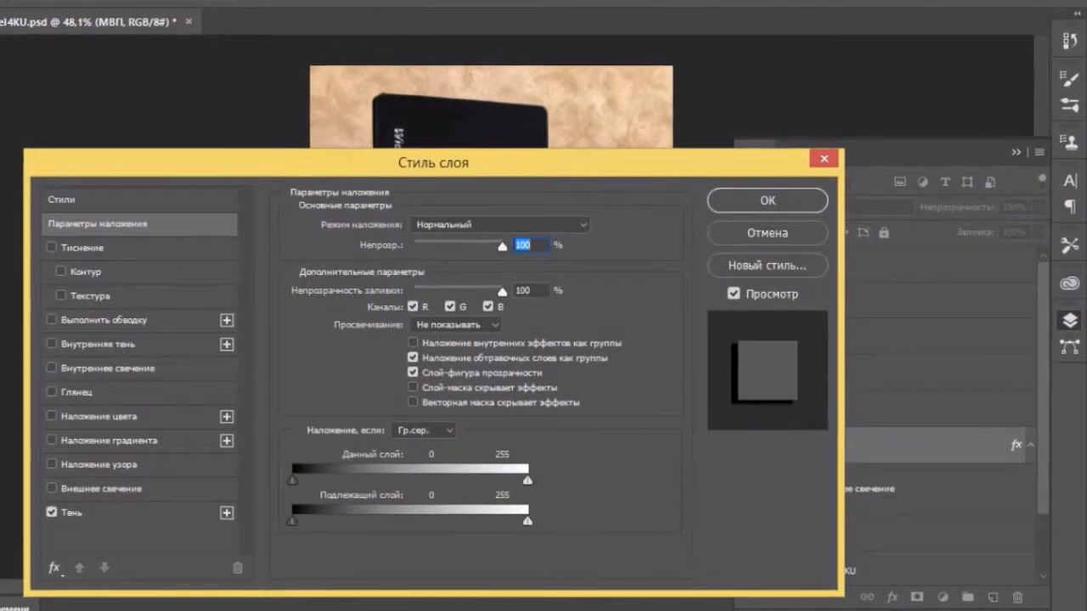
left_click(70, 513)
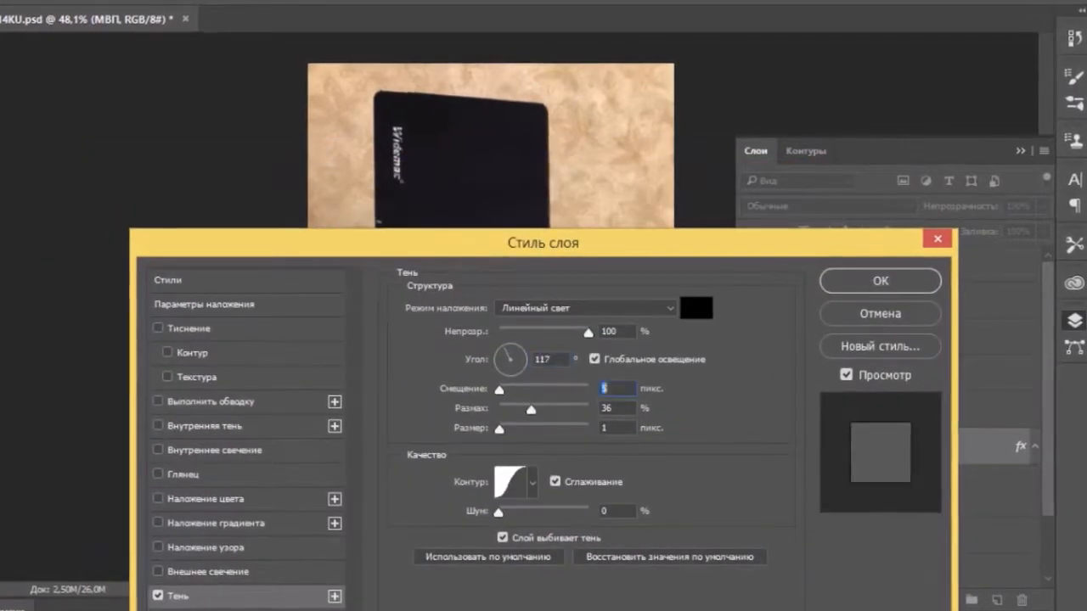
left_click_drag(499, 390, 563, 390)
left_click_drag(509, 608, 488, 610)
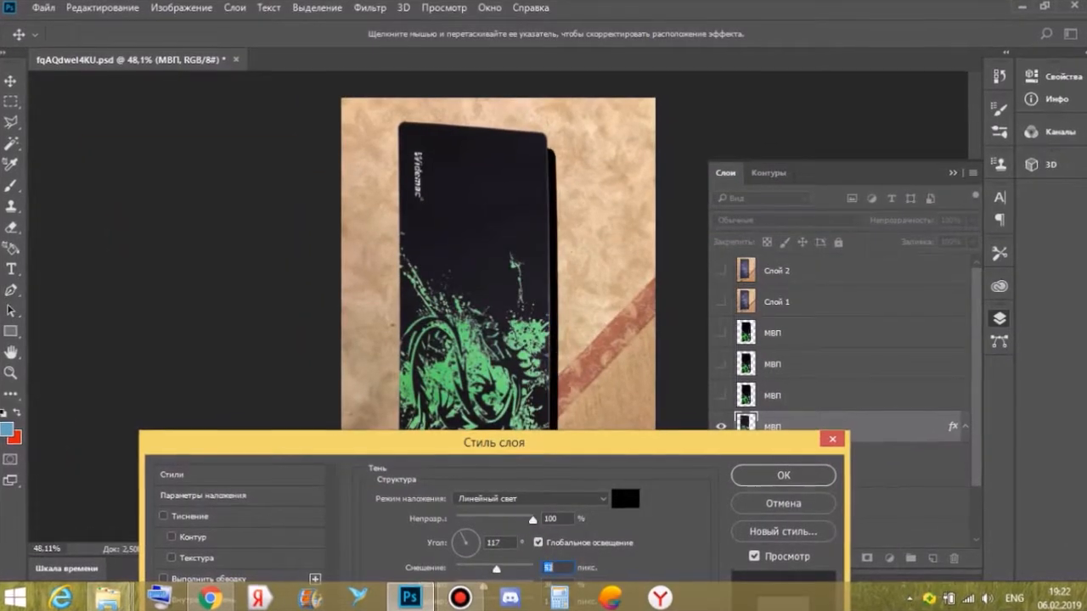
key("Return")
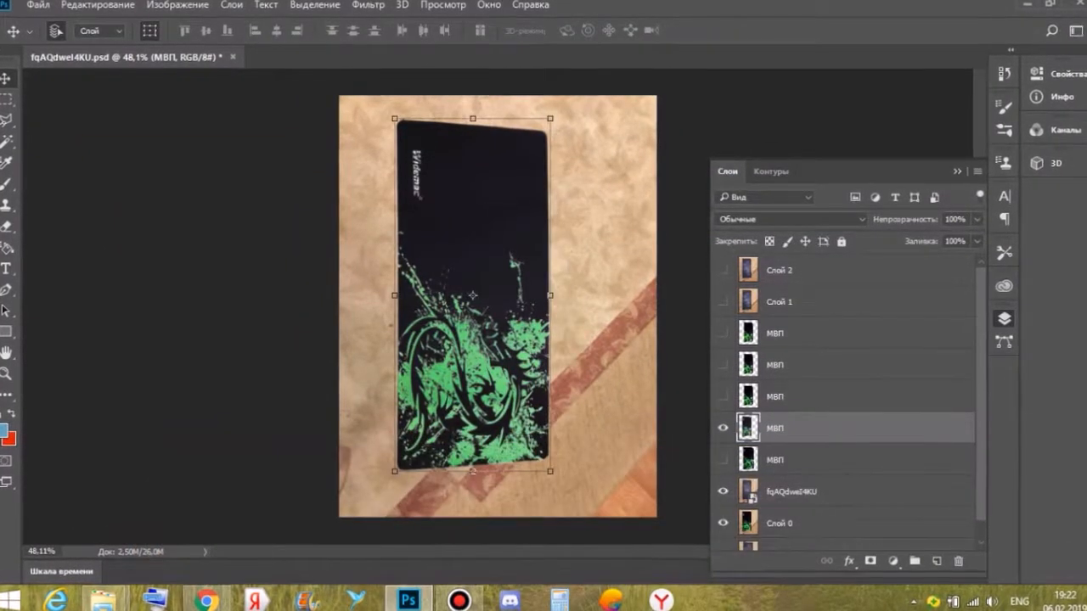
Step: Save the finished composite as a JPEG copy in the Dotyry folder
key("F7")
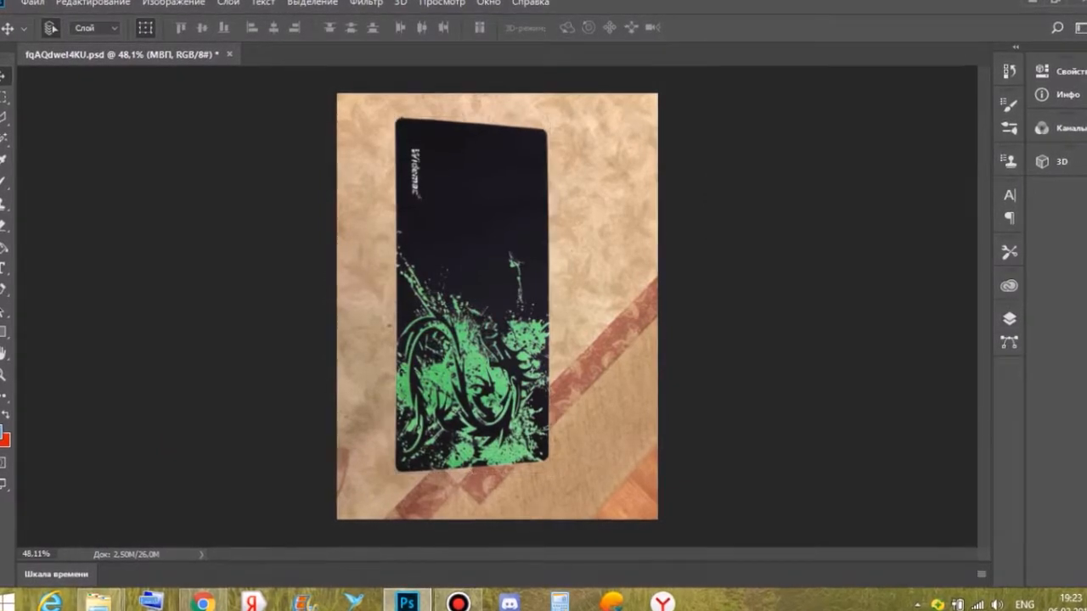
scroll(457, 328, "up", 4)
scroll(563, 340, "up", 5)
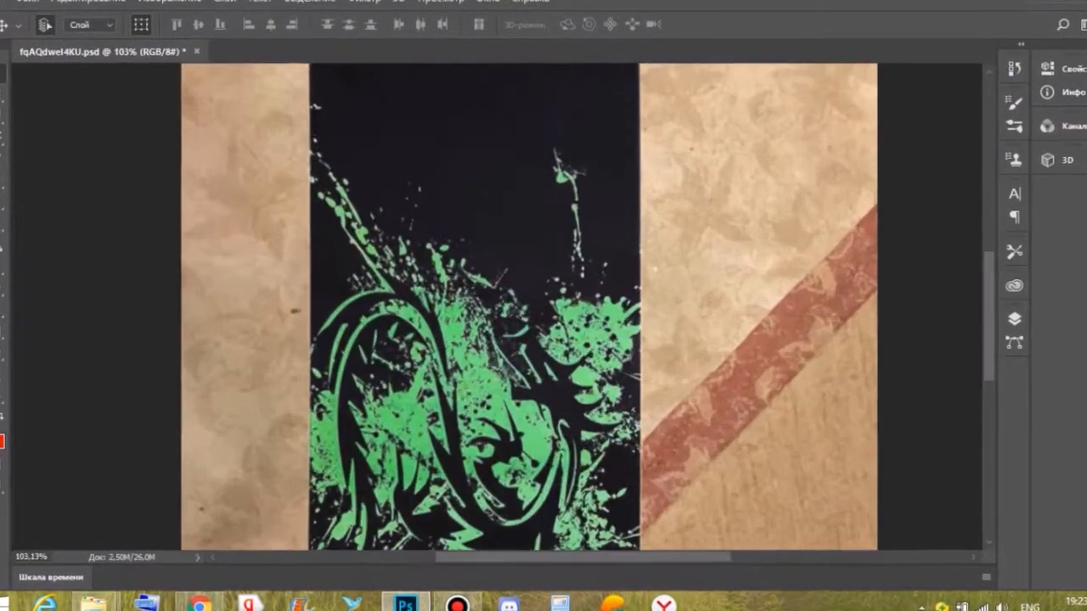
scroll(496, 306, "down", 8)
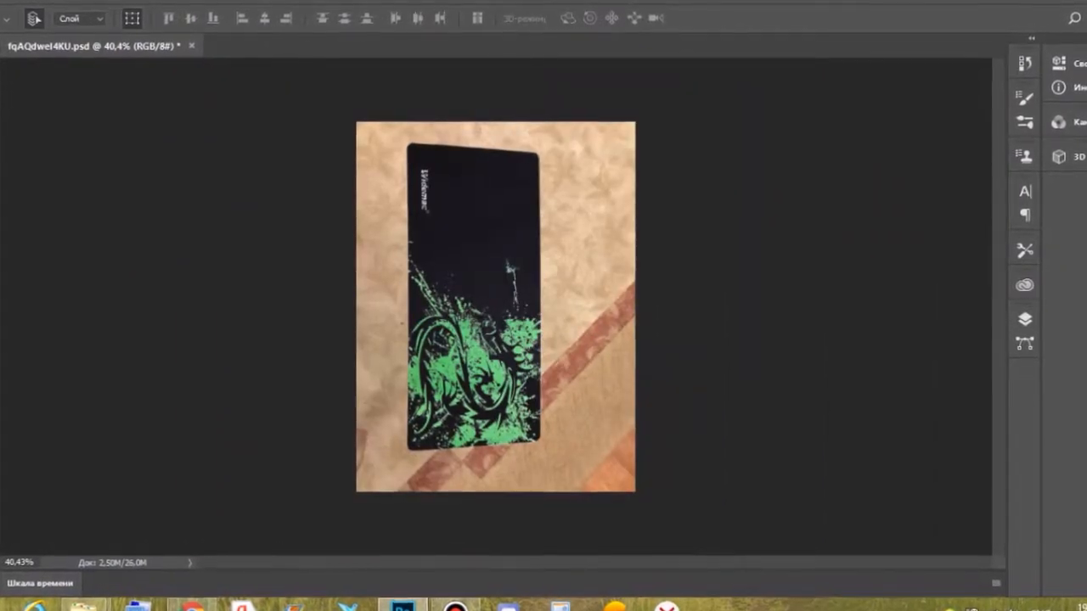
scroll(435, 195, "up", 6)
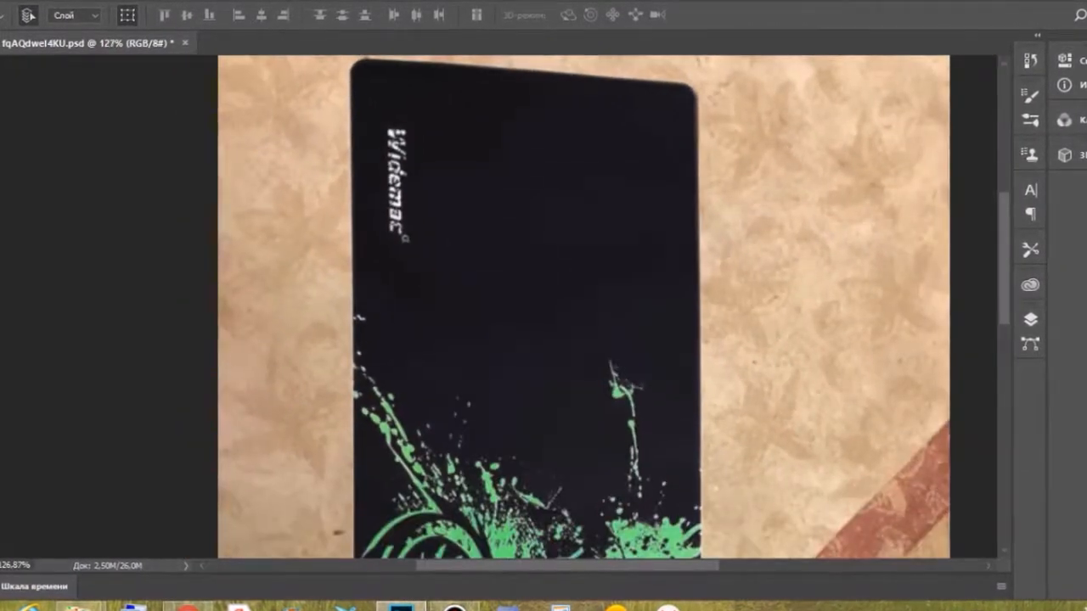
scroll(496, 306, "down", 6)
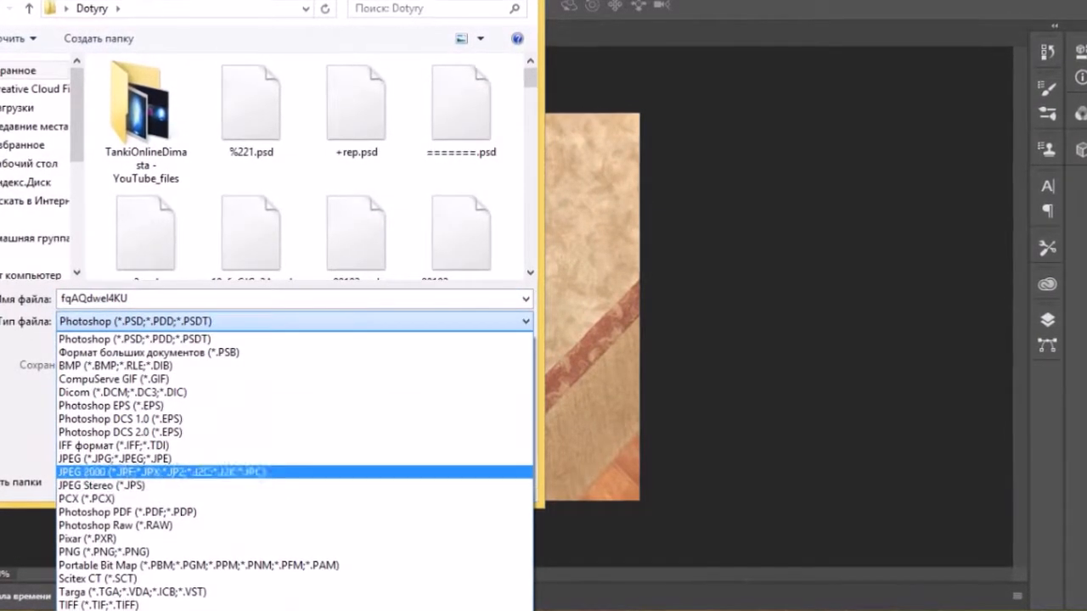
left_click(116, 458)
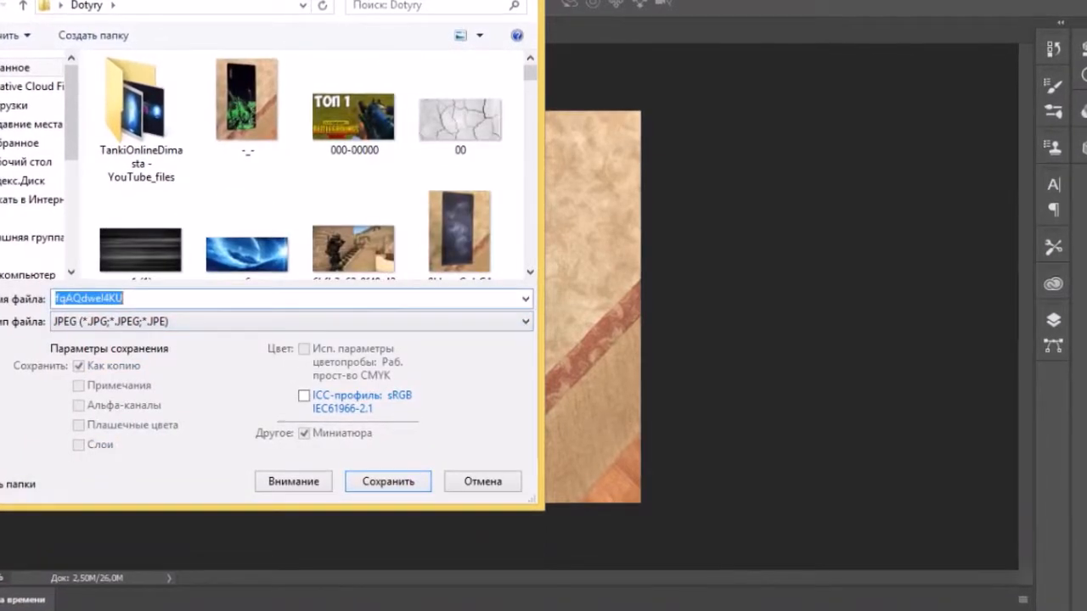